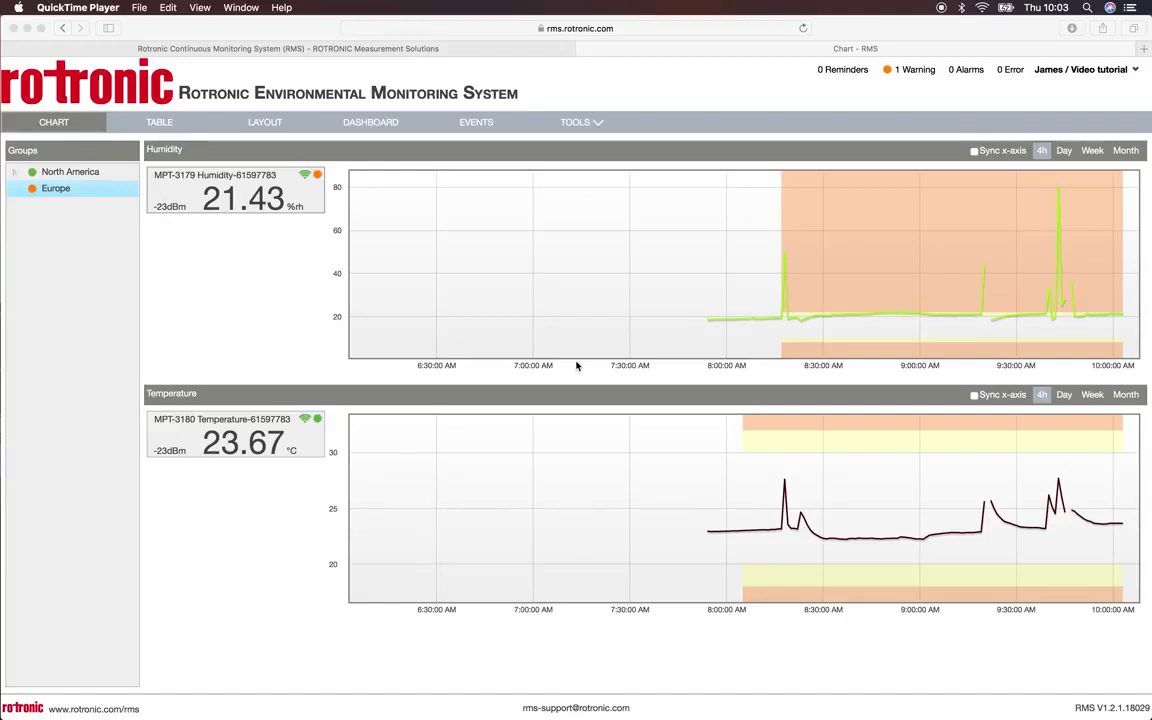
# Open the alarm scheme settings in the system setup.
pyautogui.click(599, 124)
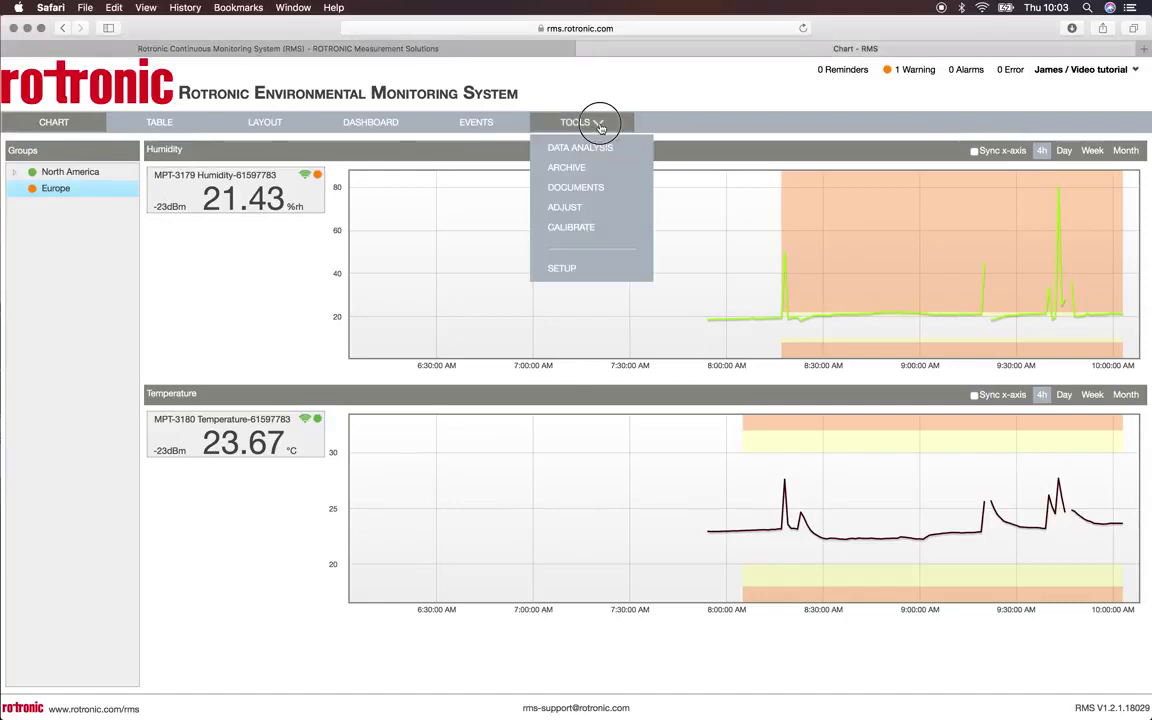
pyautogui.click(599, 124)
pyautogui.click(596, 123)
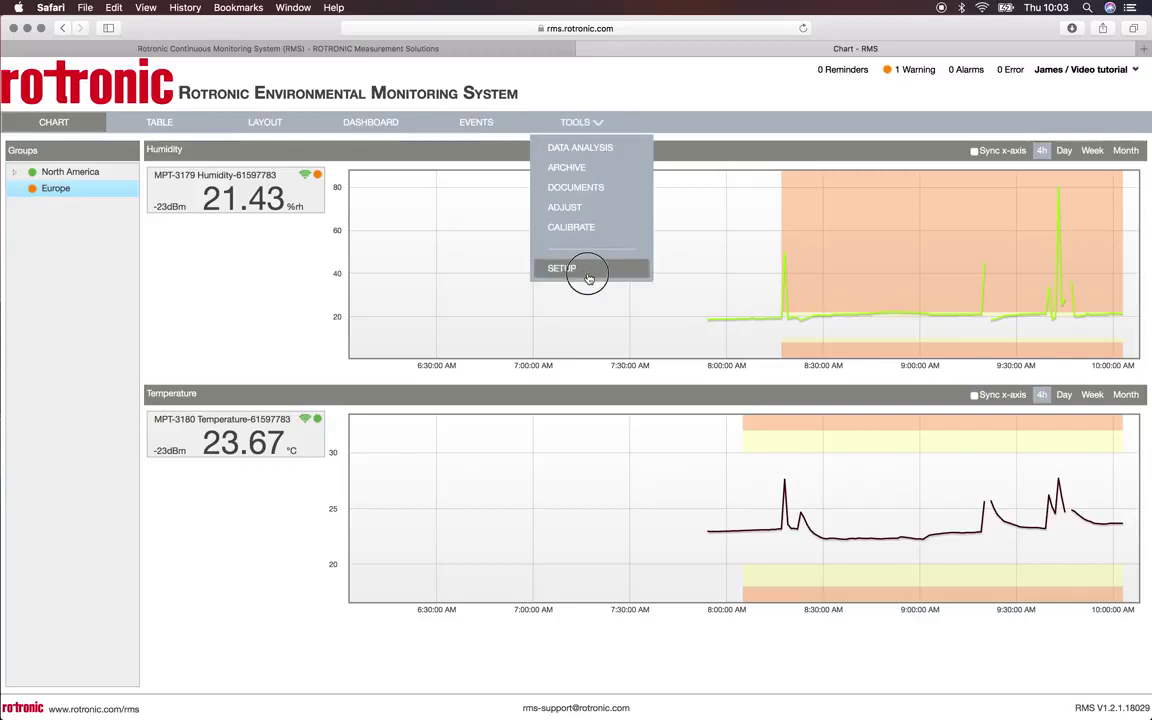
pyautogui.click(588, 274)
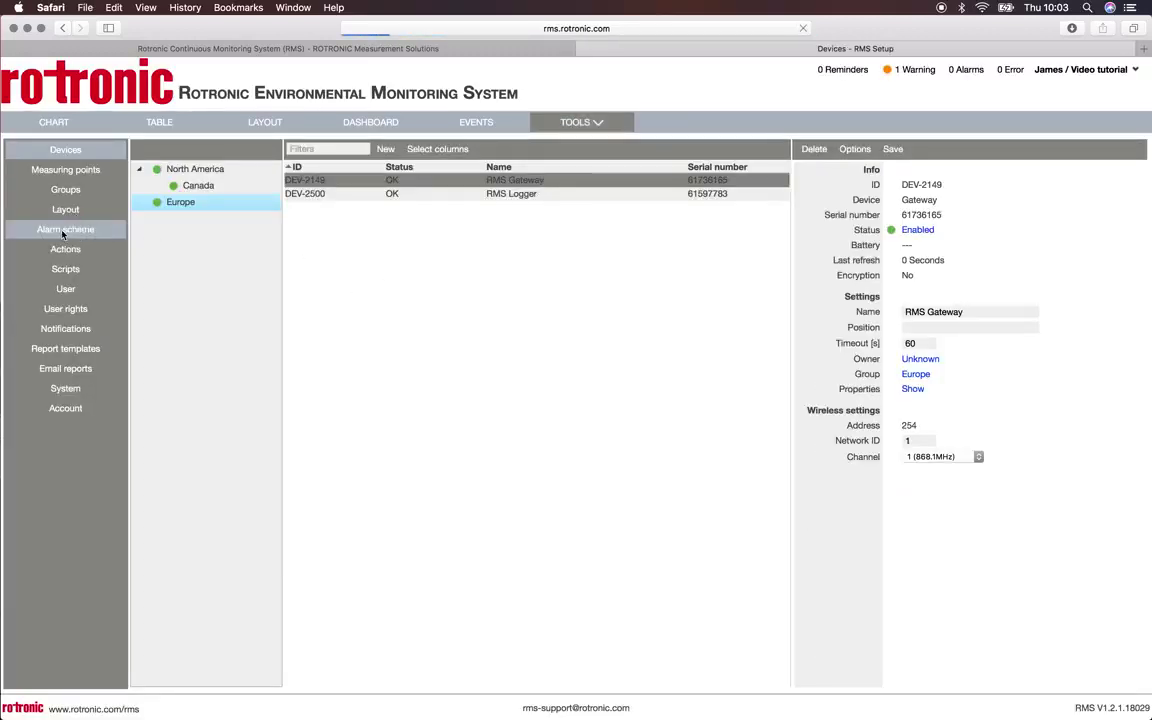
pyautogui.click(63, 232)
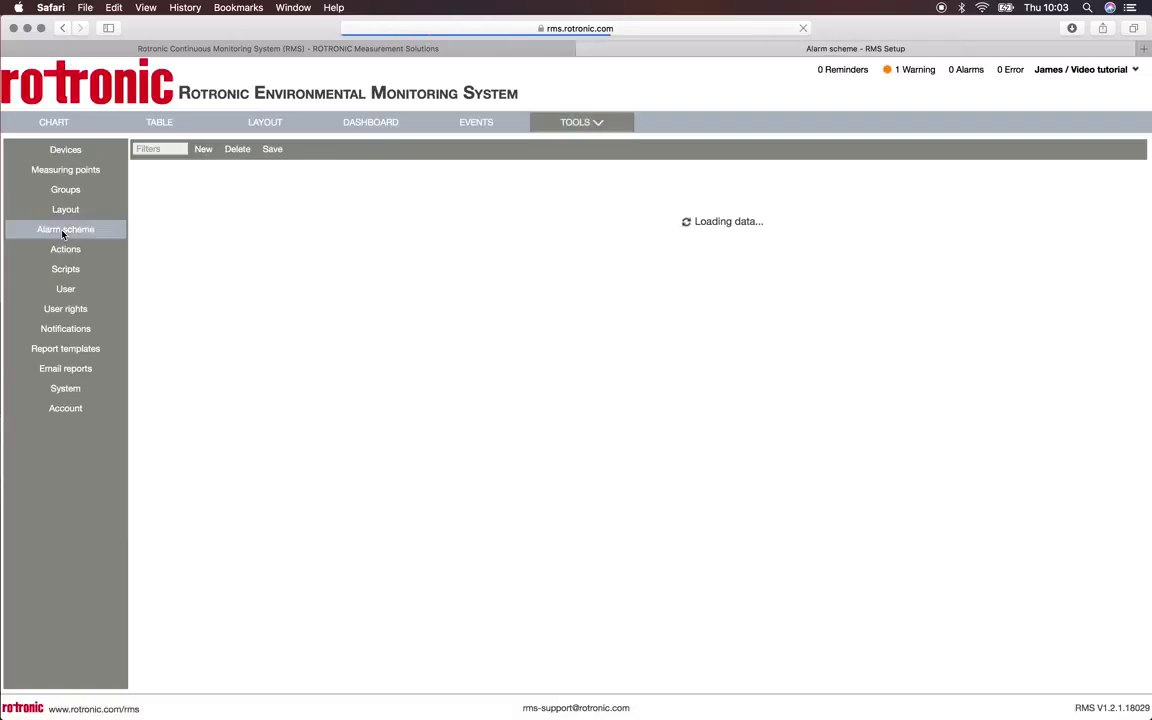
# Create a new alarm scheme named "Fridge monitoring 2...8°C".
pyautogui.click(205, 152)
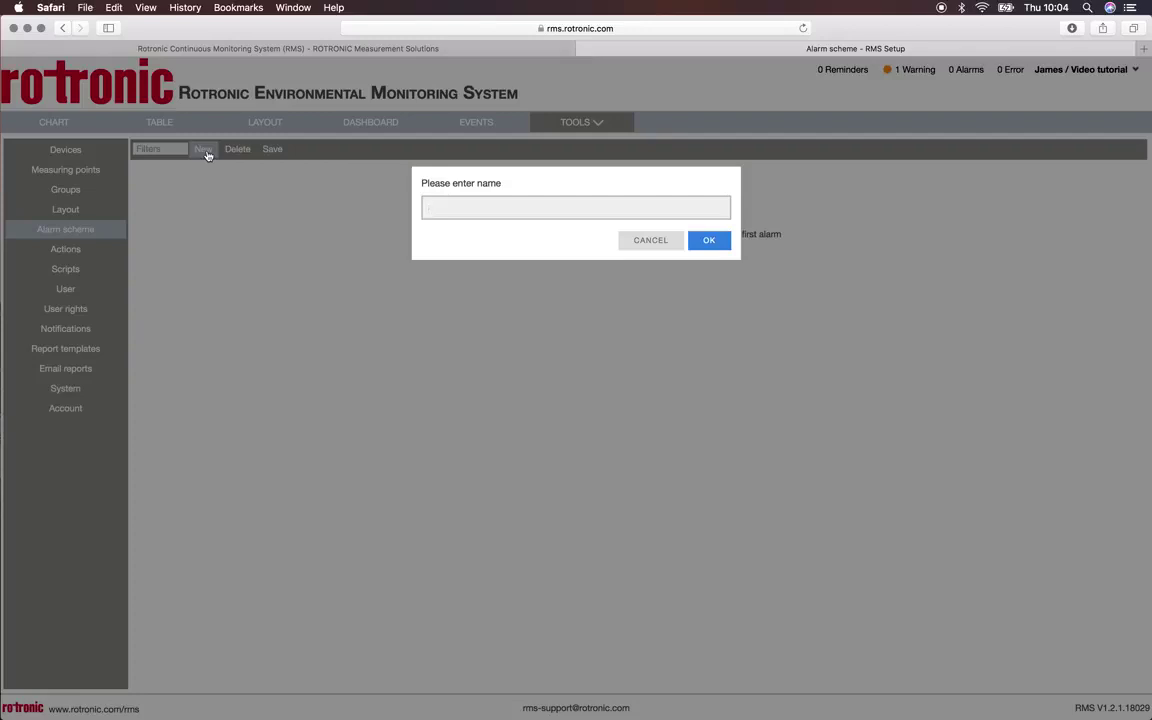
pyautogui.write('Fridge monitoring 2...8°C')
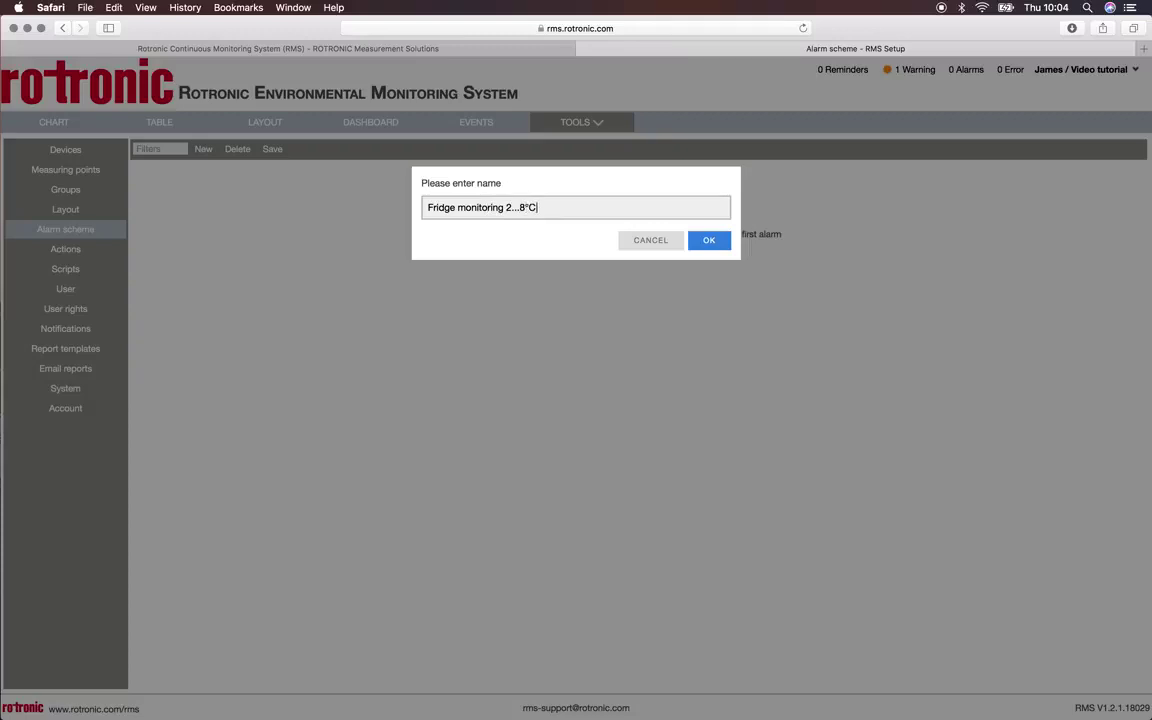
pyautogui.click(706, 242)
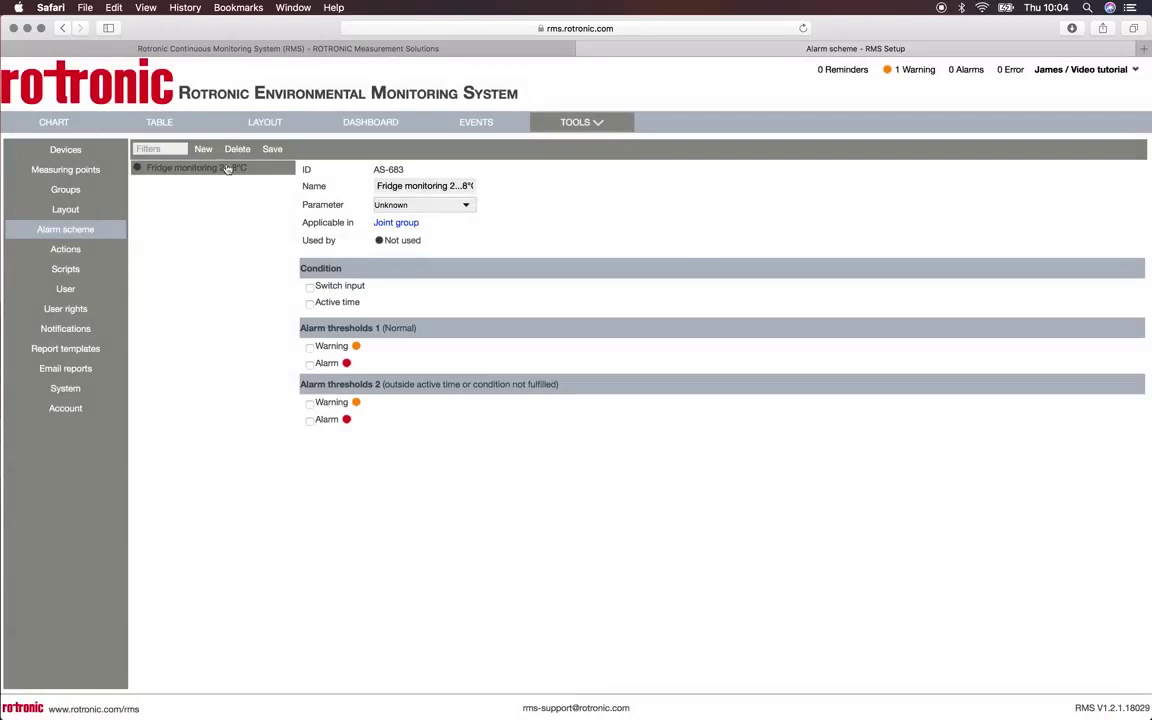
# Set the scheme's parameter to Temperature and make it applicable in the Europe group.
pyautogui.click(417, 206)
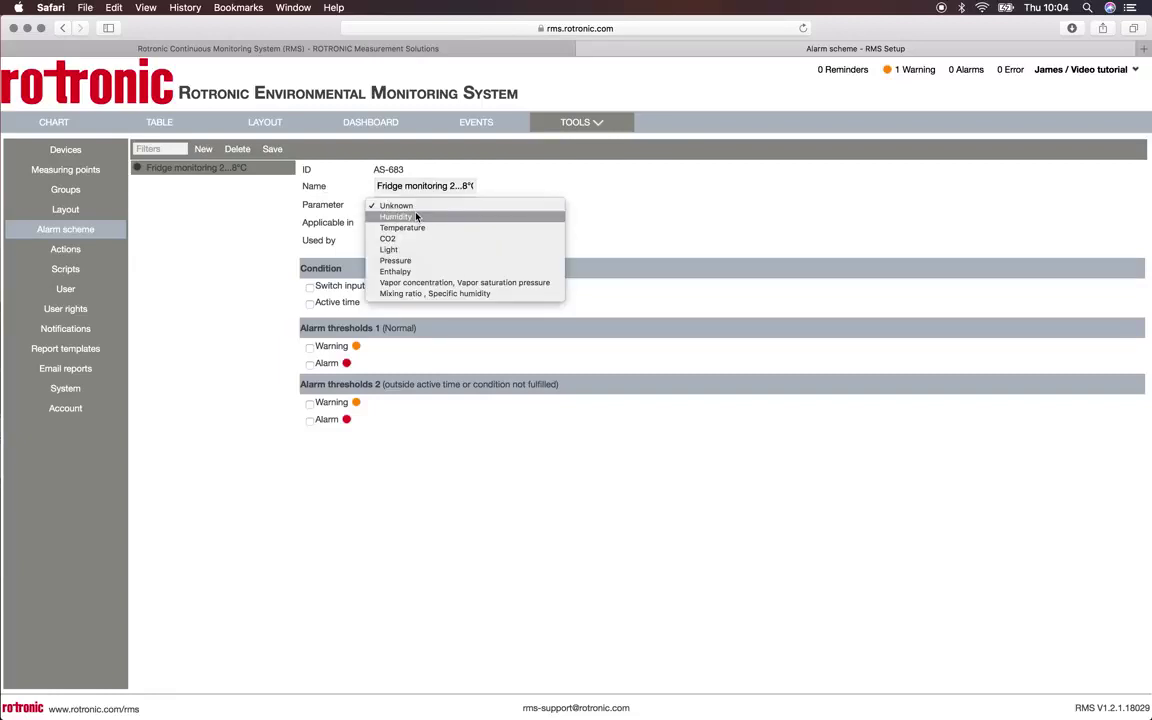
pyautogui.click(418, 229)
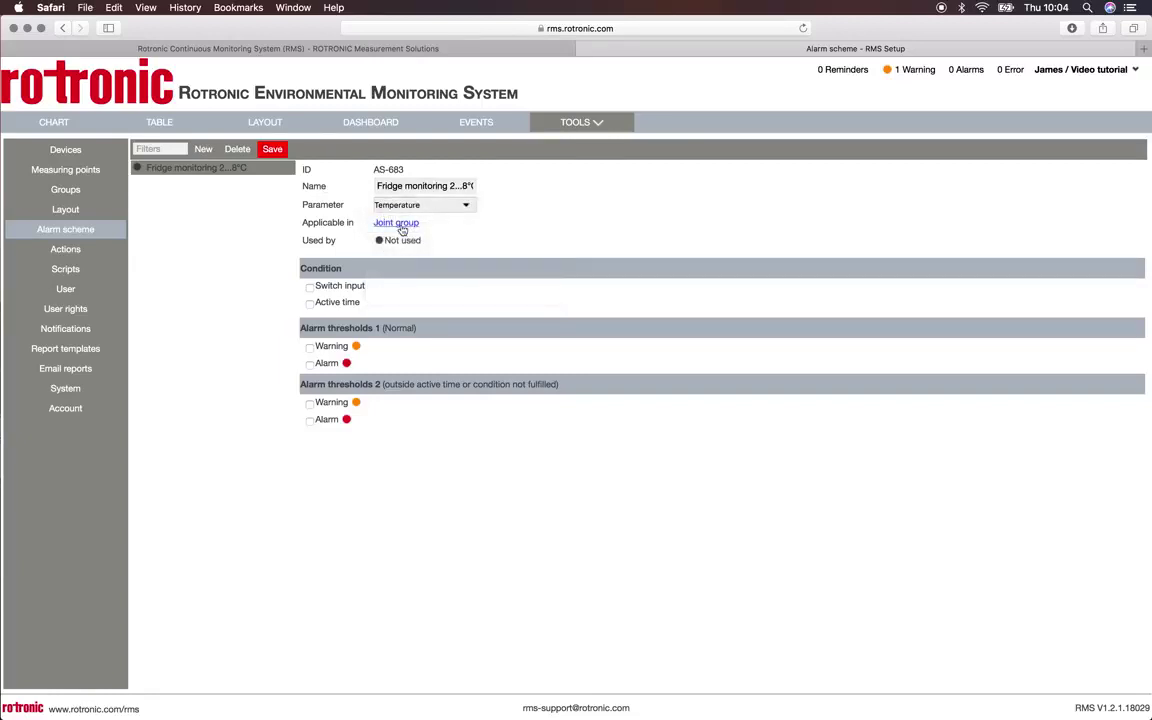
pyautogui.click(396, 224)
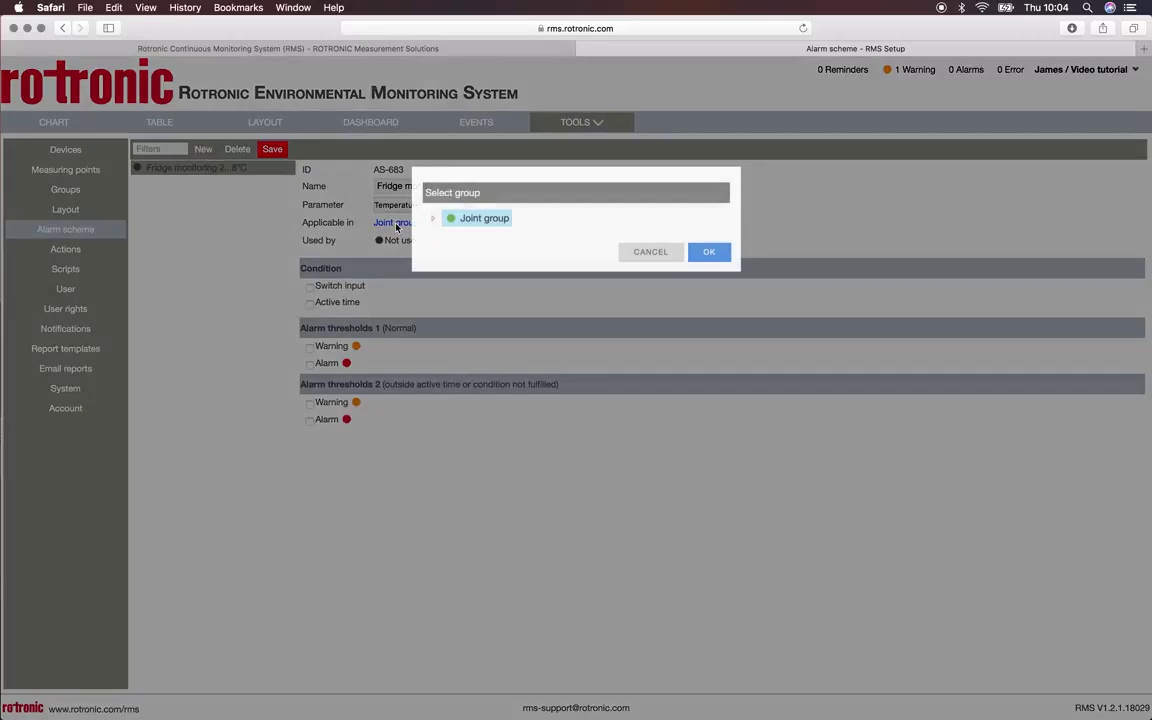
pyautogui.click(434, 220)
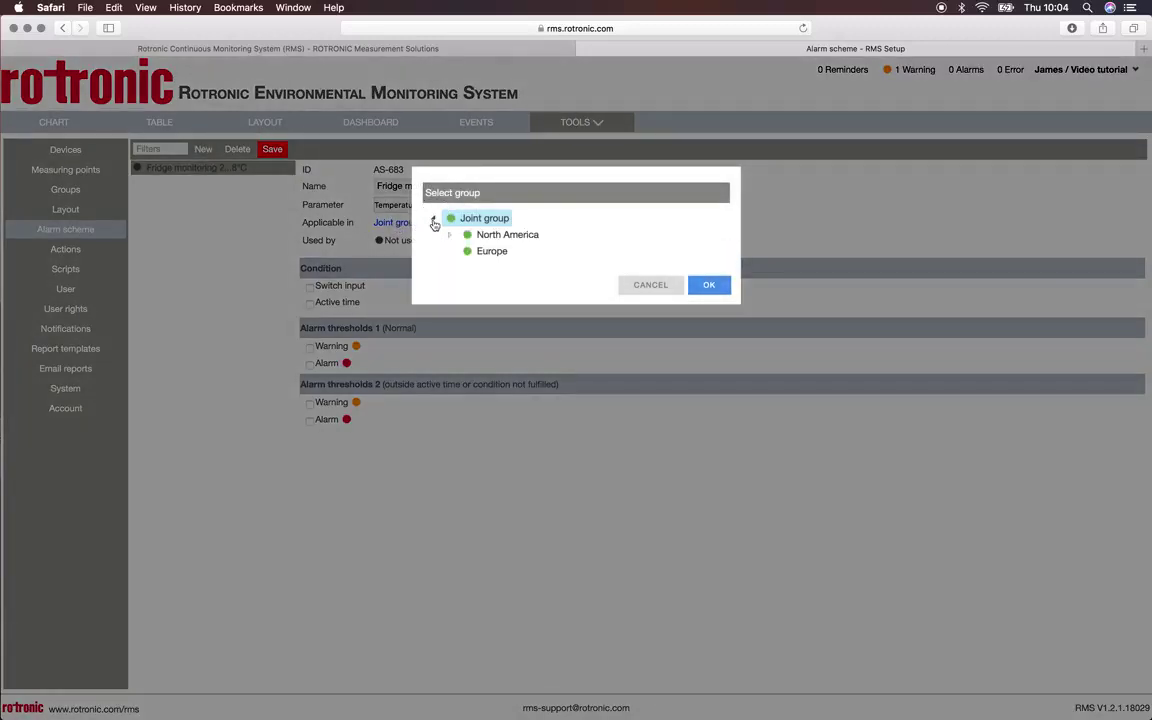
pyautogui.click(488, 251)
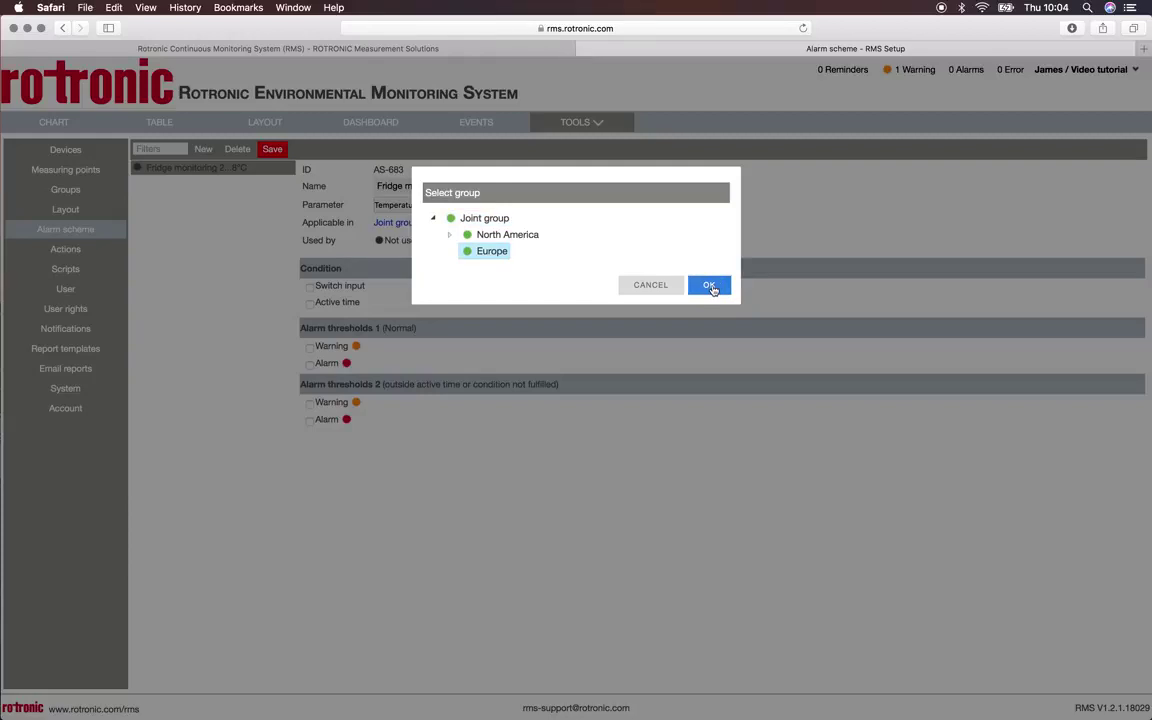
pyautogui.click(710, 287)
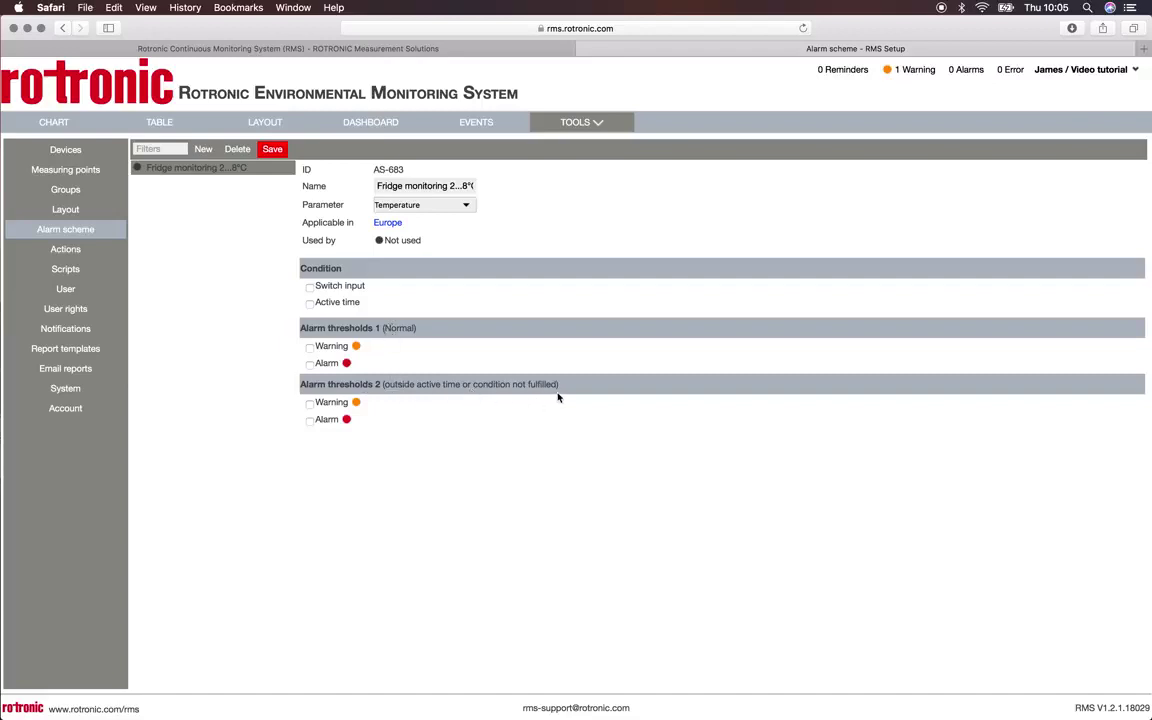
# Enable the warning under Alarm thresholds 1 with lower limit 3, upper limit 7 and action Not used.
pyautogui.click(313, 350)
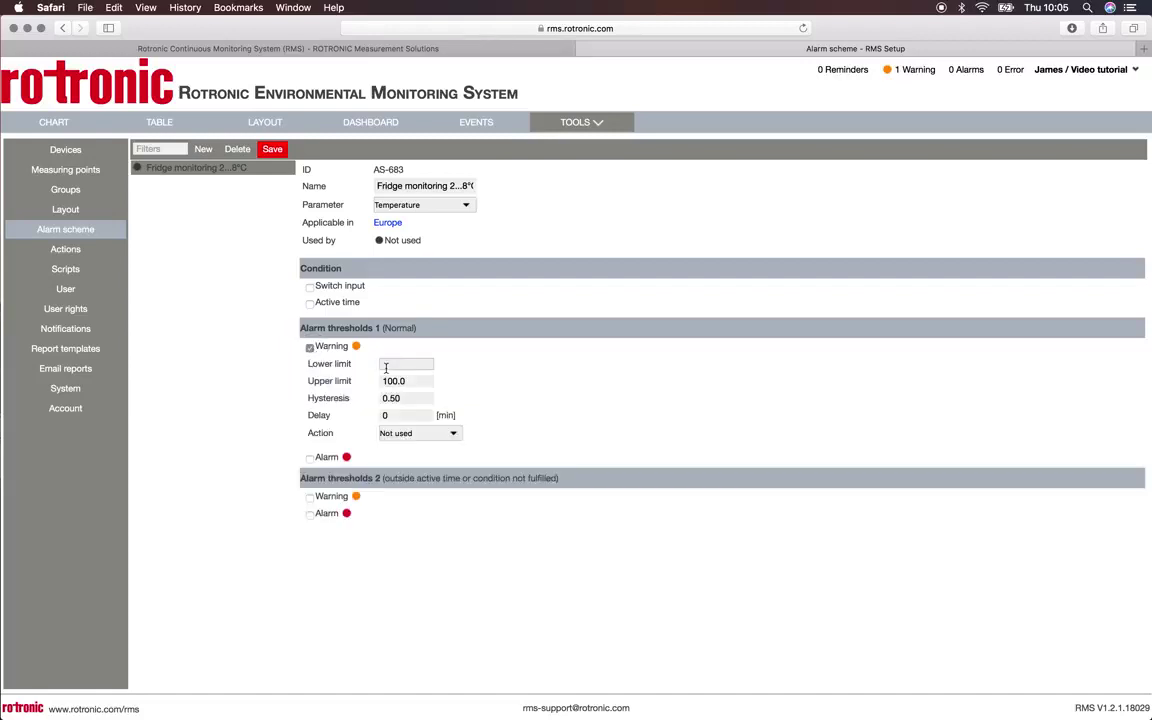
pyautogui.click(394, 366)
pyautogui.write('3')
pyautogui.click(395, 381)
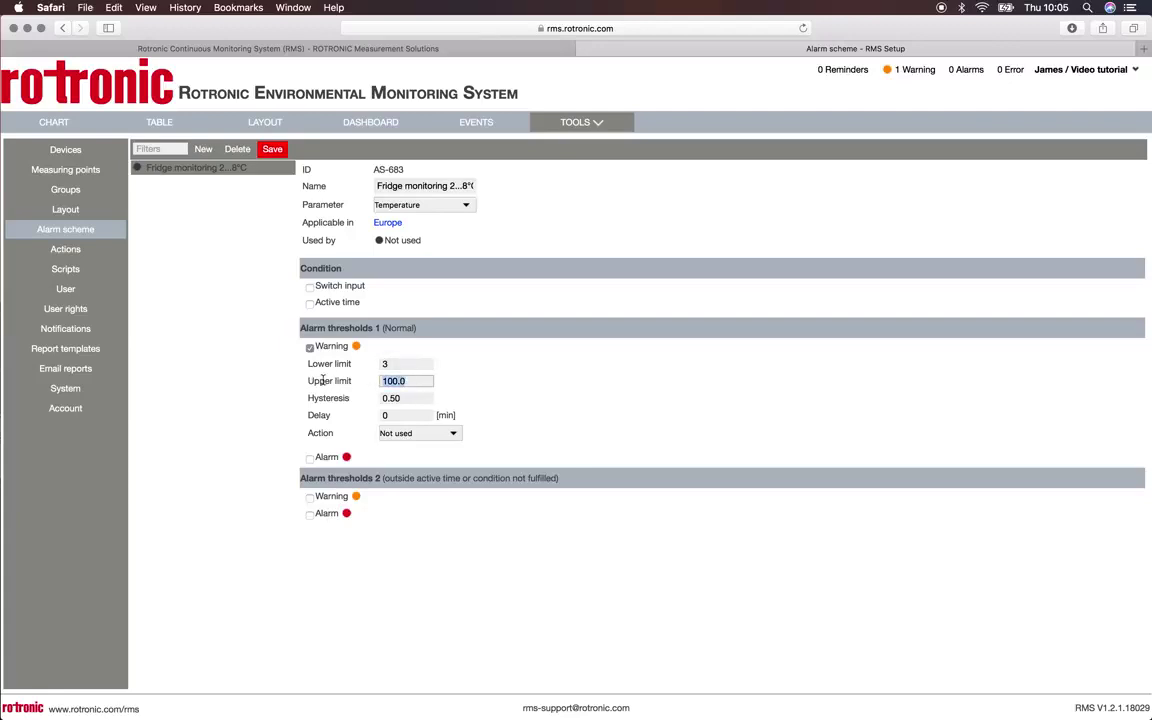
pyautogui.write('7')
pyautogui.click(440, 434)
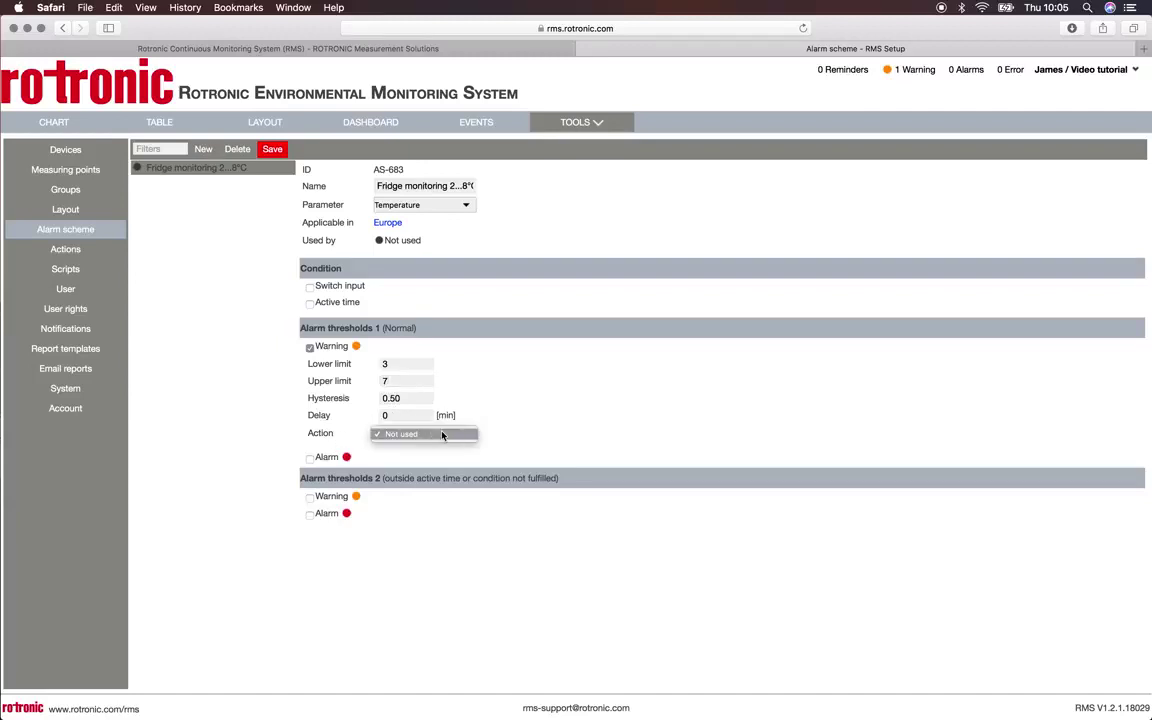
pyautogui.click(442, 434)
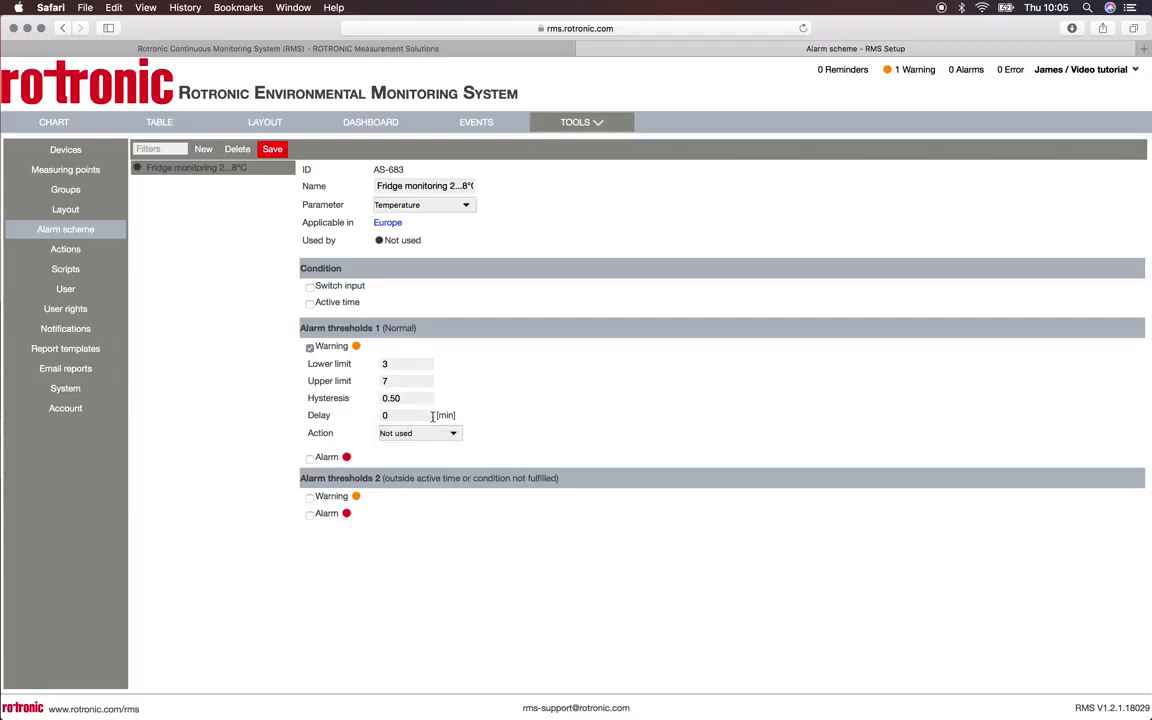
pyautogui.click(65, 252)
# Enable the alarm under Alarm thresholds 1 with lower limit 2 and upper limit 8, and save the scheme.
pyautogui.click(310, 459)
pyautogui.click(391, 476)
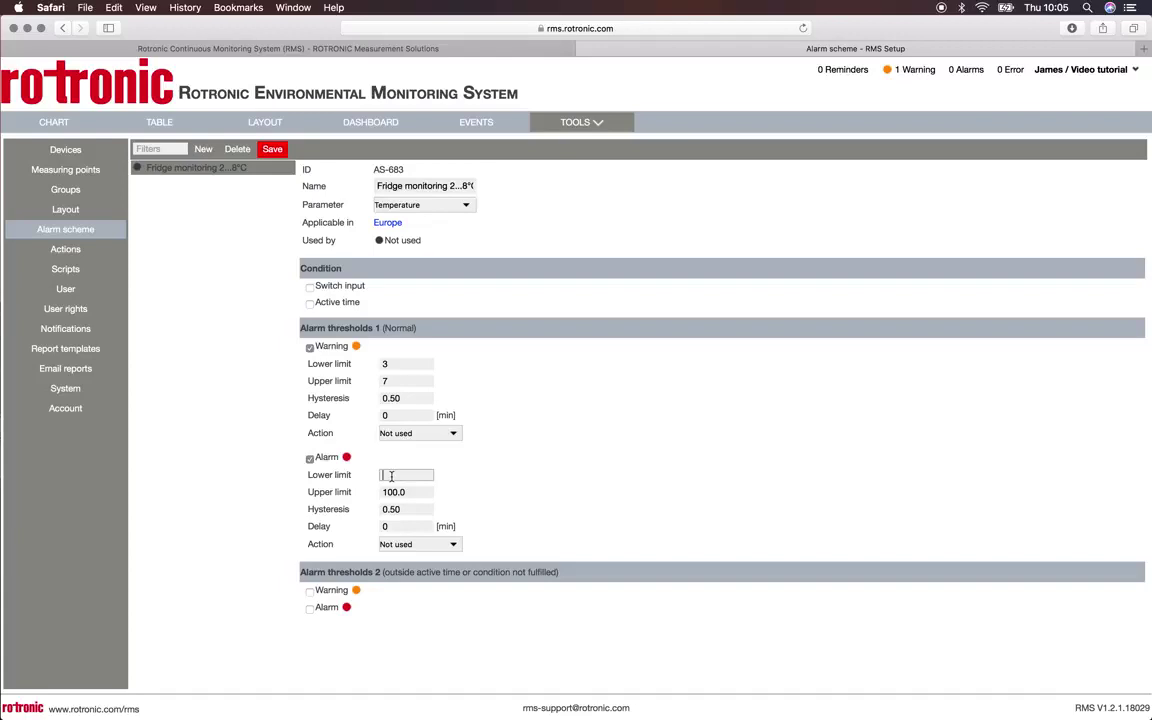
pyautogui.write('2')
pyautogui.click(355, 494)
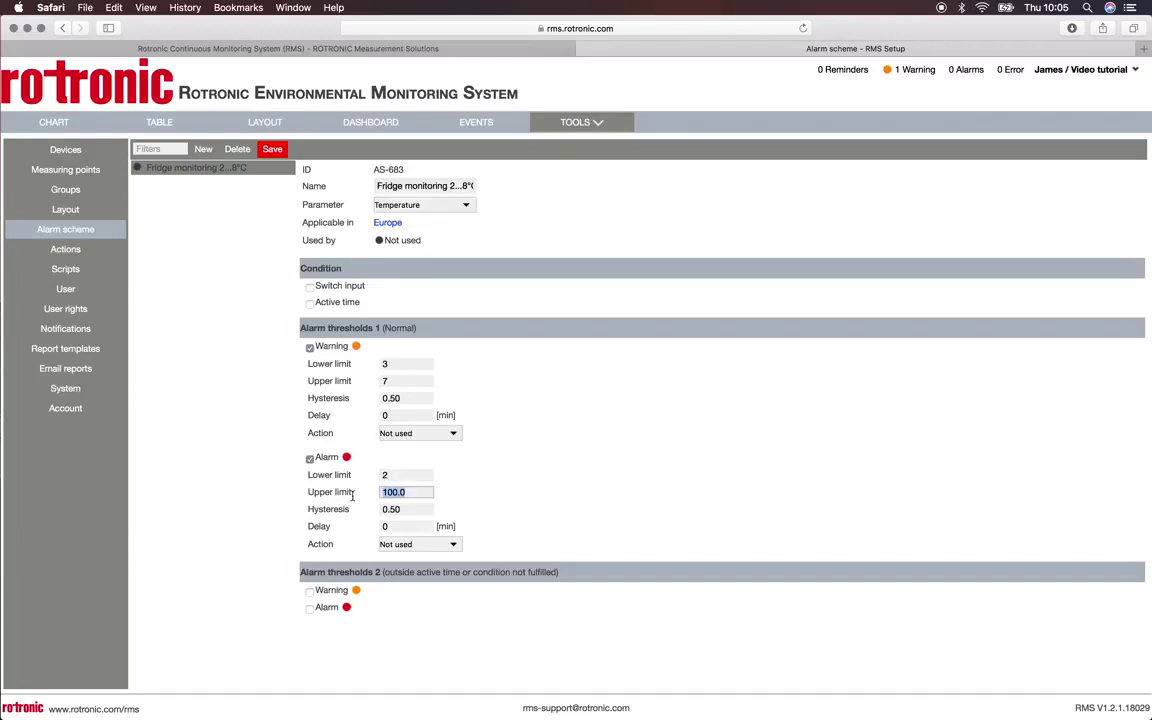
pyautogui.write('8')
pyautogui.click(272, 149)
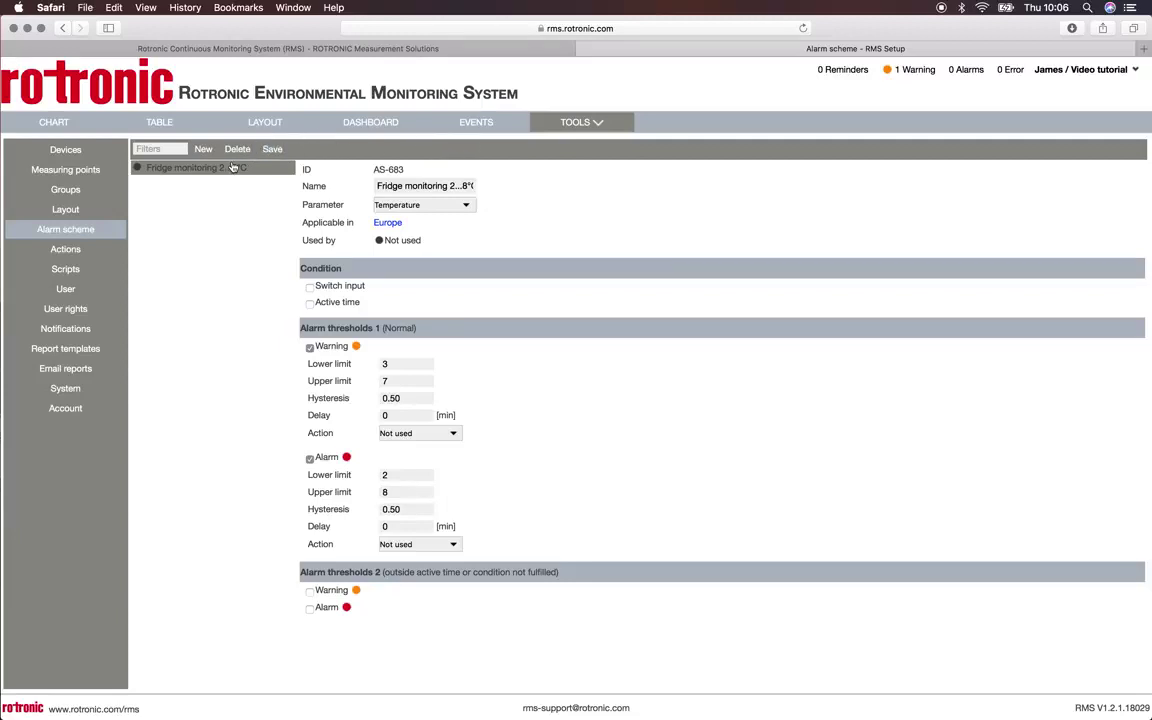
# Switch the Europe temperature measuring point to alarm scheme mode using "Fridge monitoring 2...8°C", and save it.
pyautogui.click(106, 172)
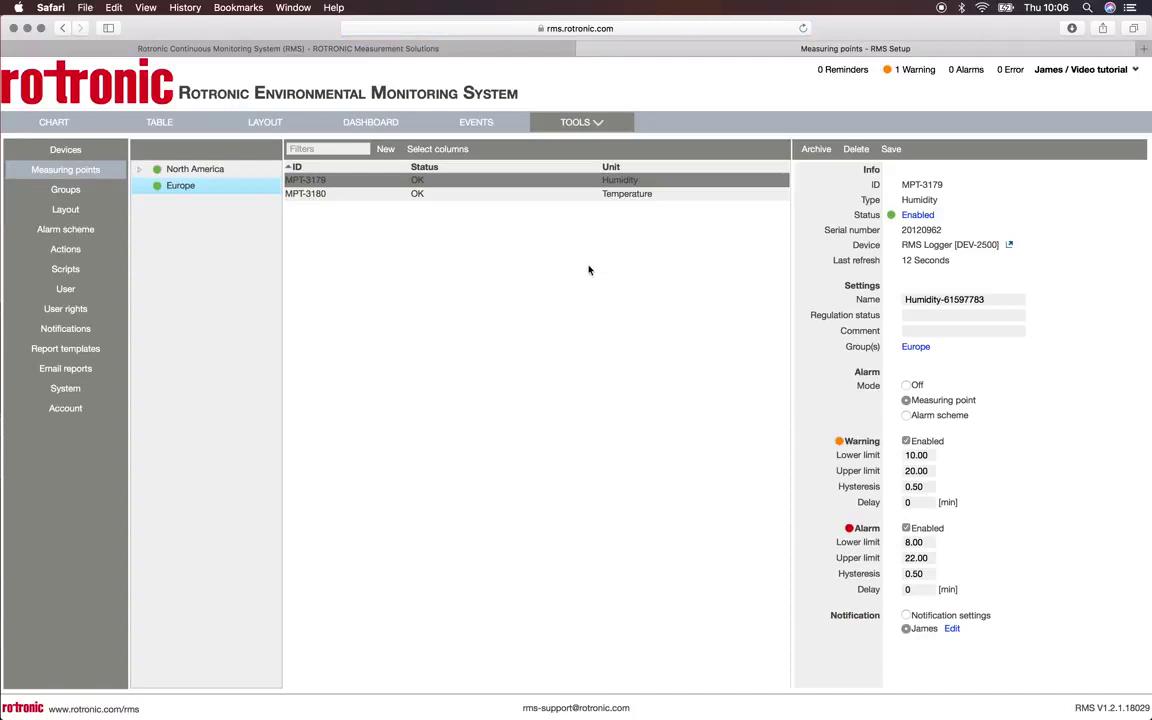
pyautogui.click(622, 195)
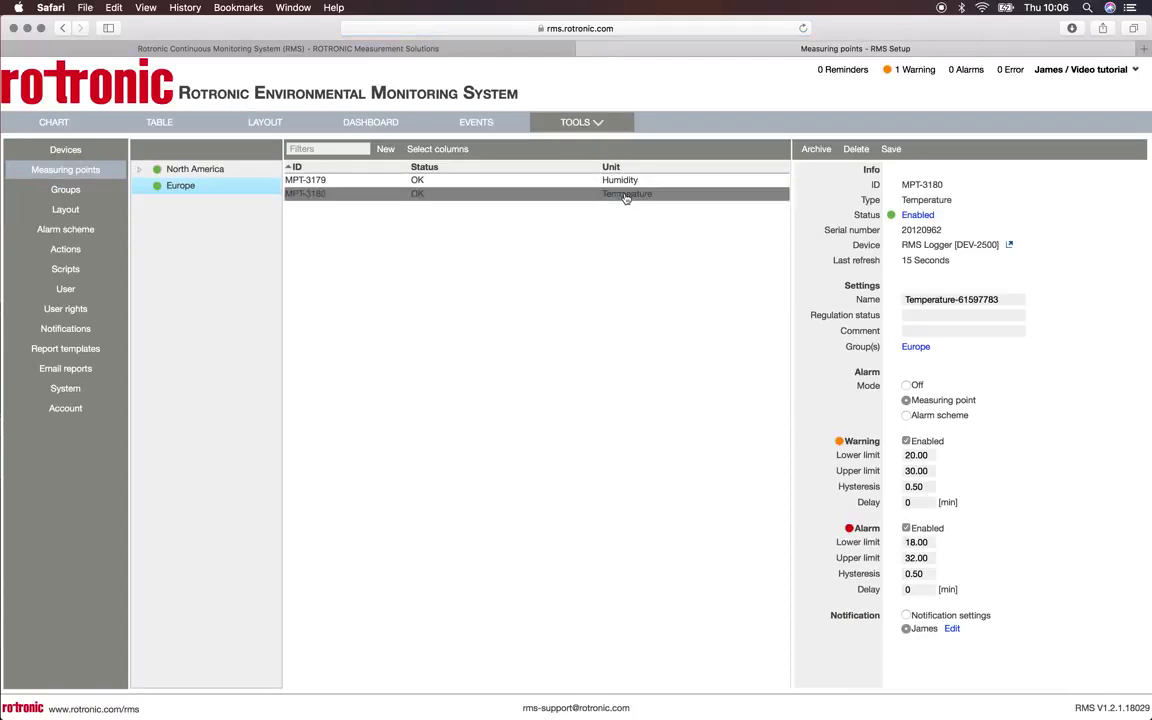
pyautogui.click(906, 418)
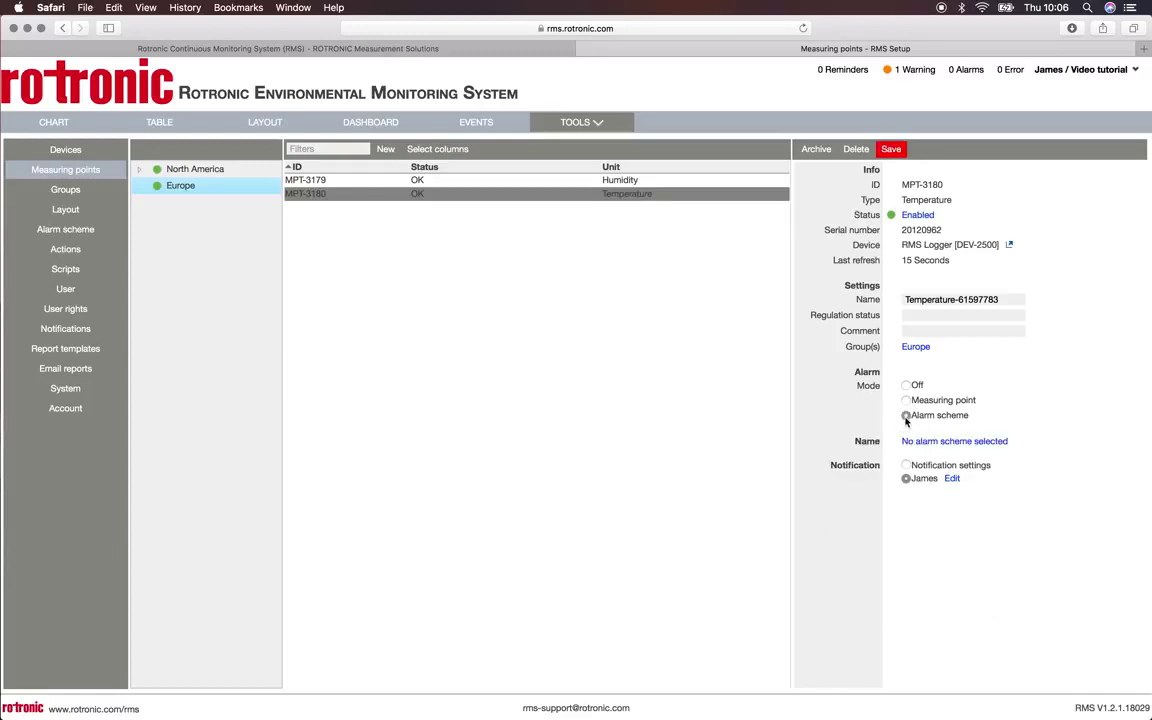
pyautogui.click(929, 445)
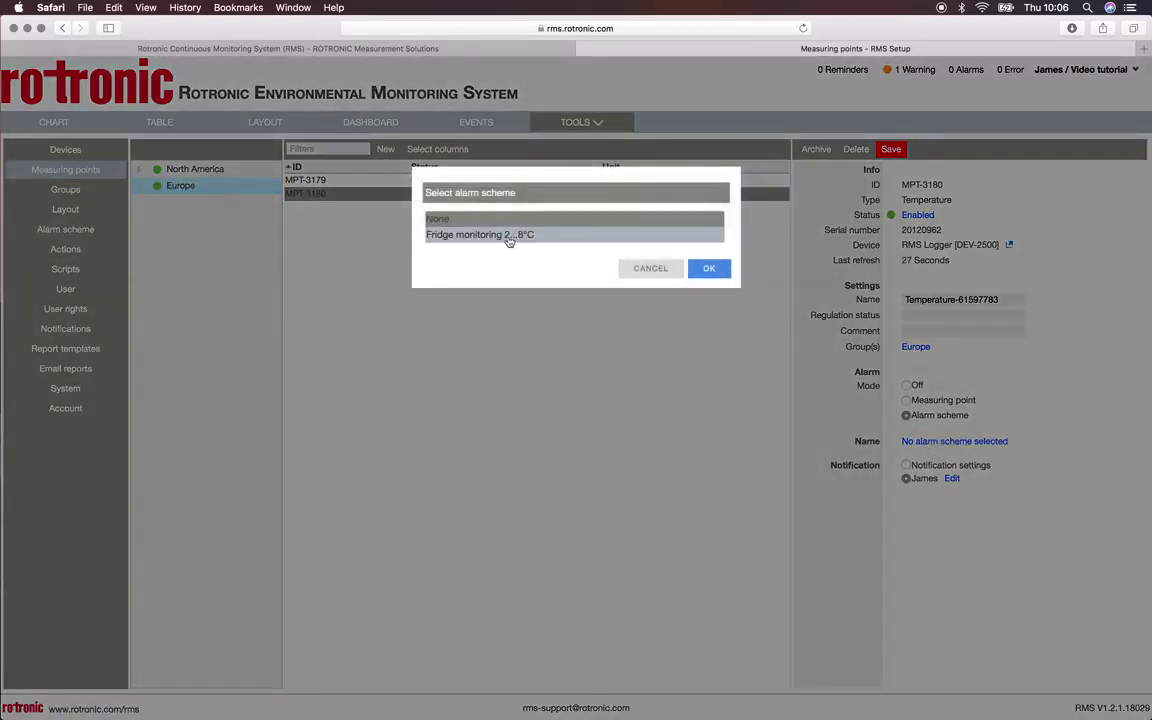
pyautogui.click(508, 238)
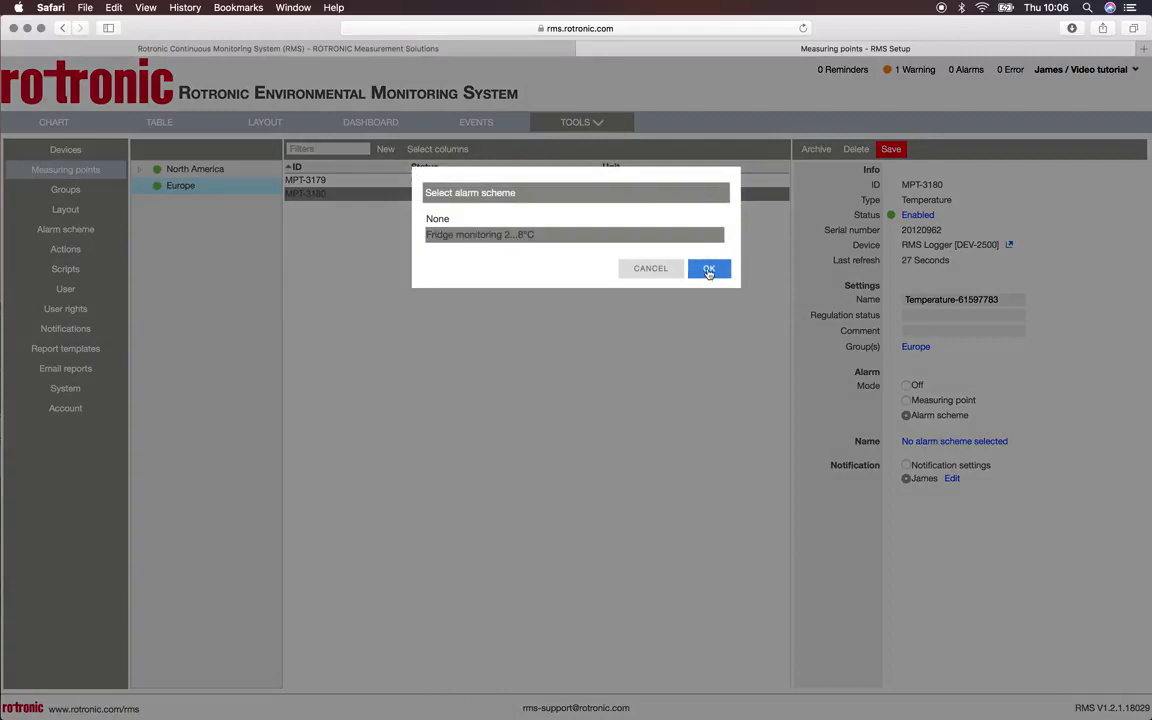
pyautogui.click(709, 270)
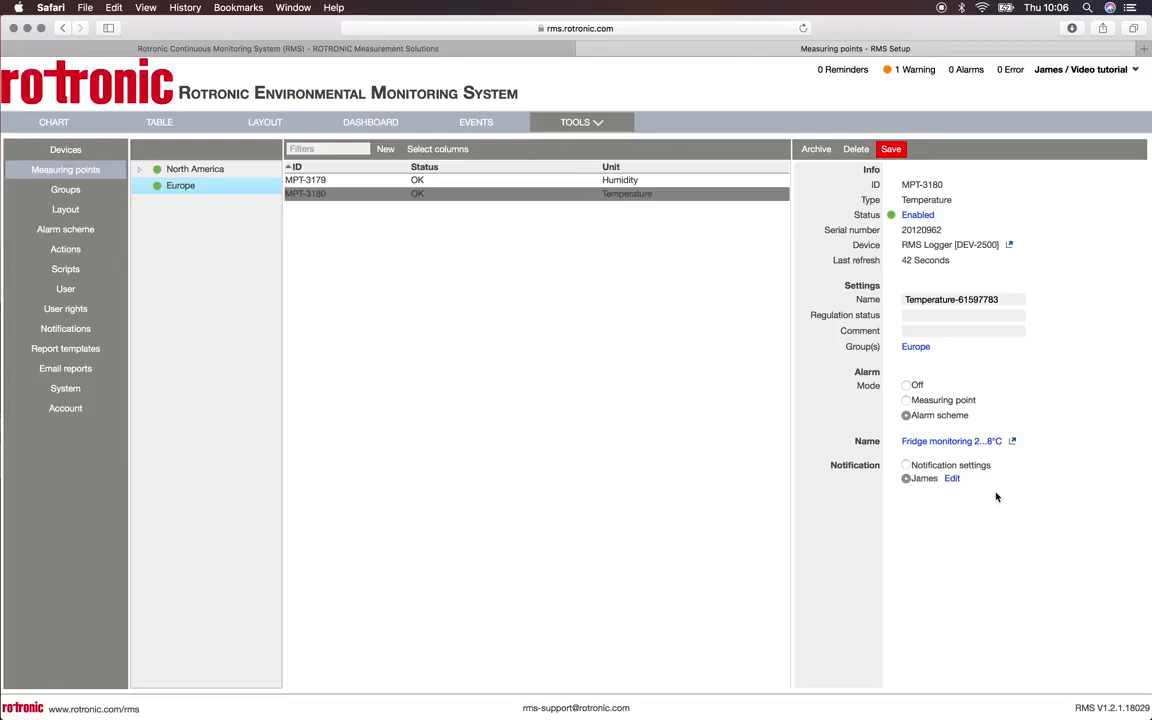
pyautogui.click(893, 151)
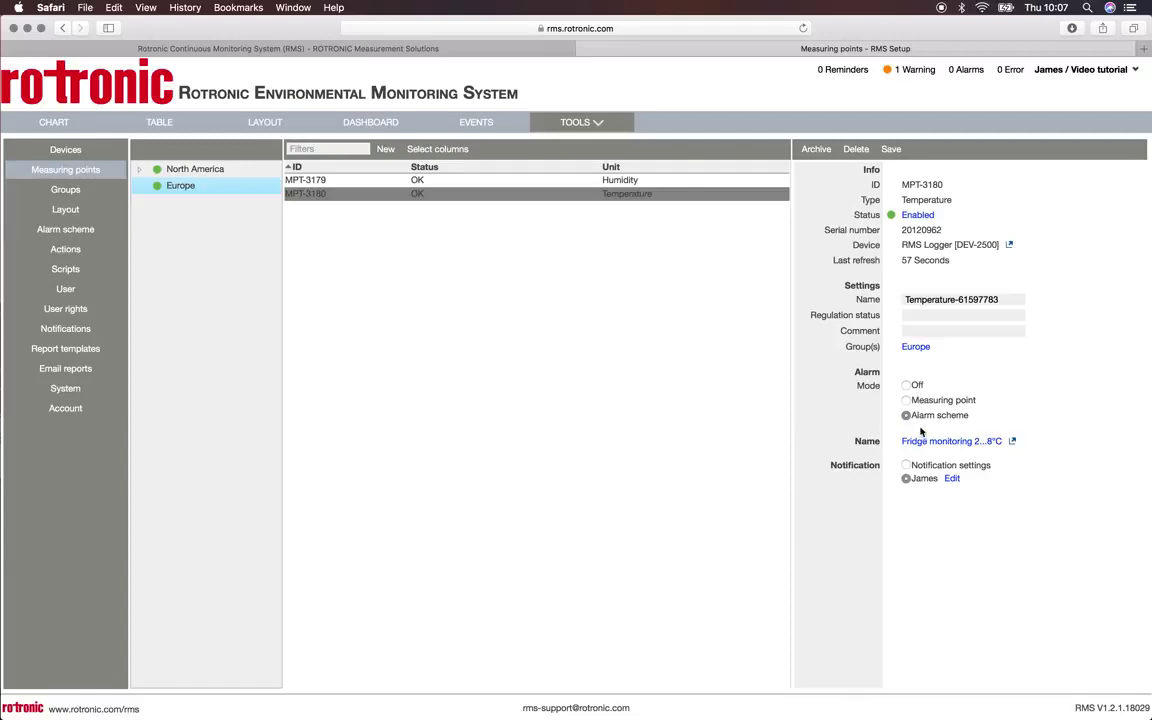
# Examine the alarm limits around the most recent readings in the Europe group's temperature chart.
pyautogui.click(77, 133)
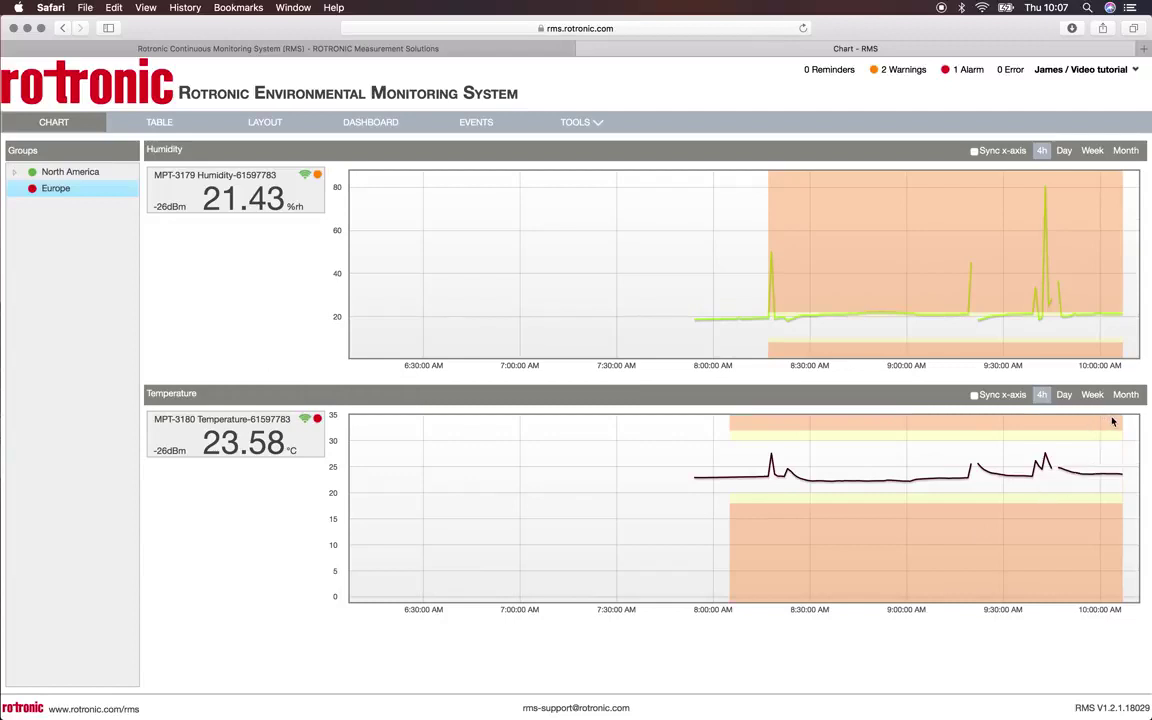
pyautogui.moveTo(1112, 422); pyautogui.dragTo(1136, 617)
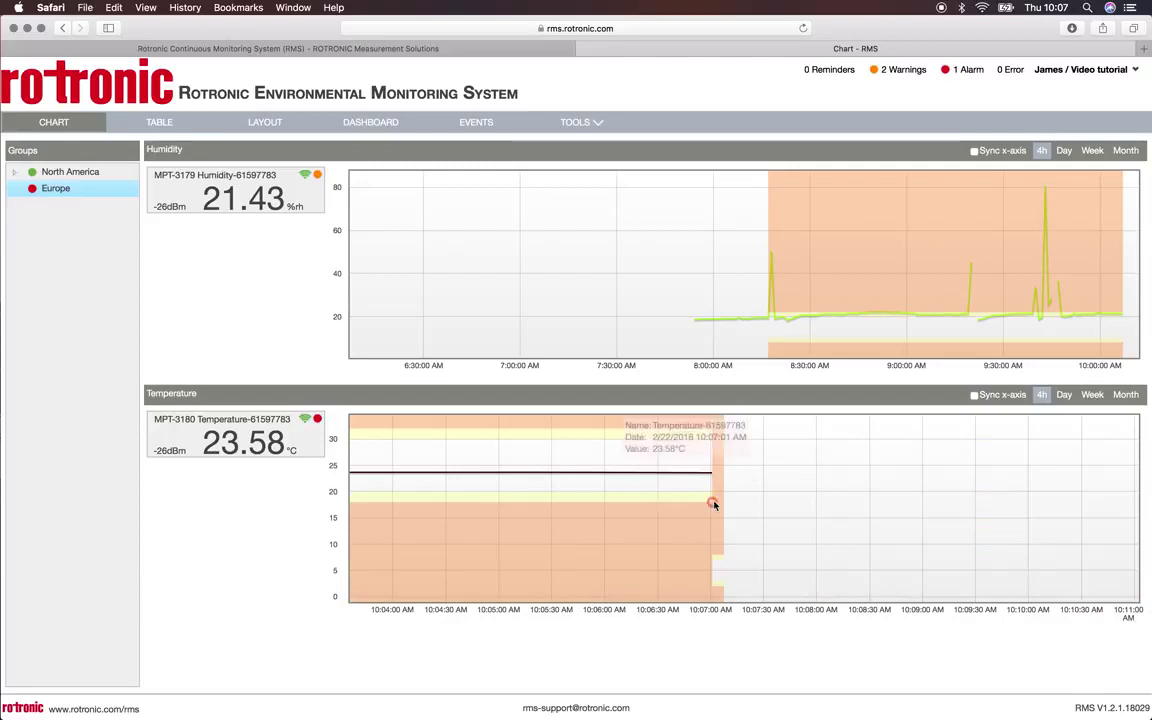
pyautogui.moveTo(716, 466)
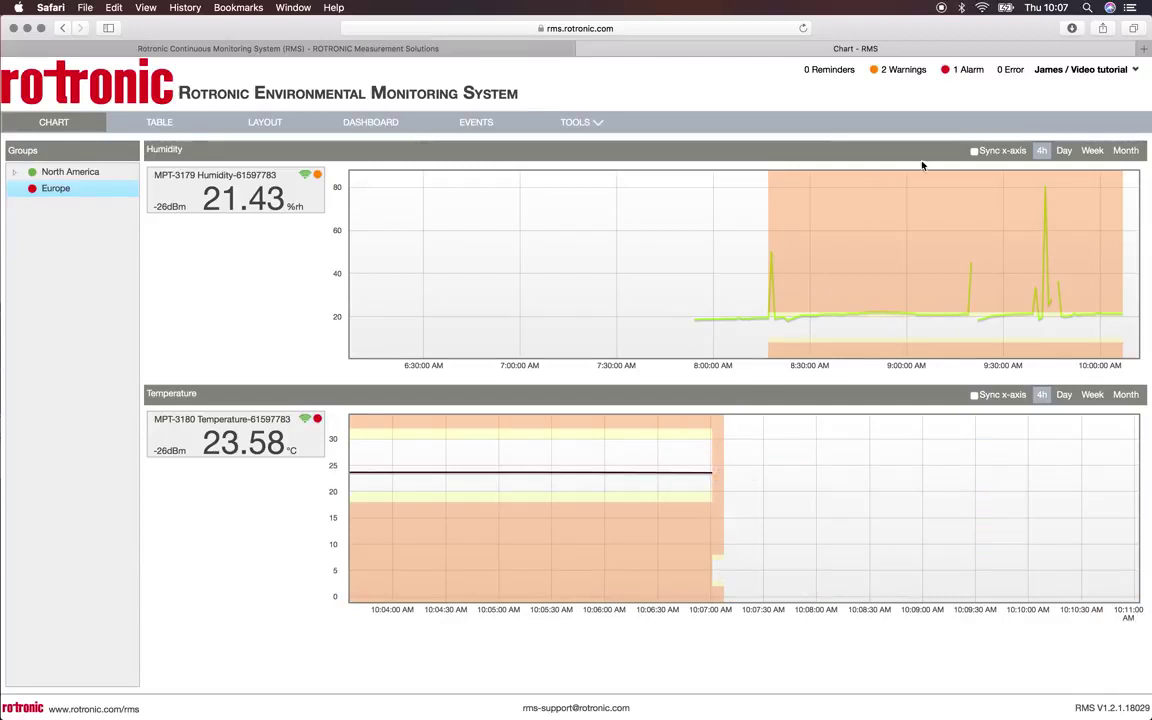